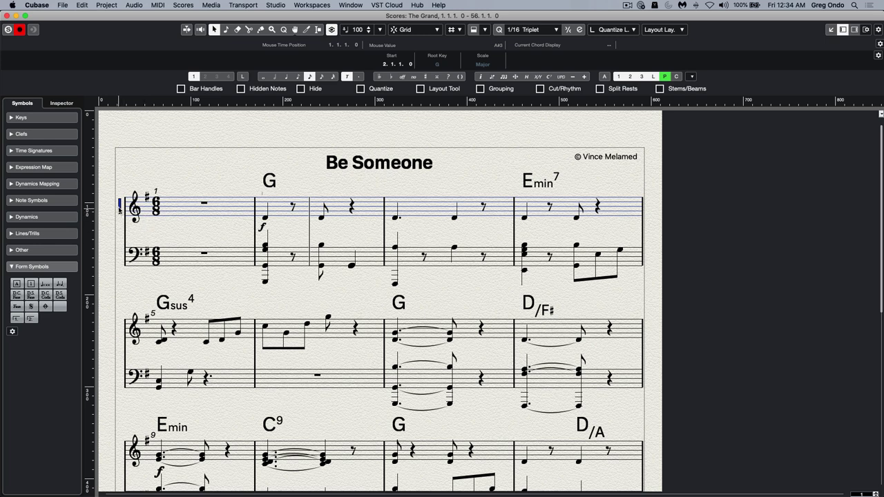
Step: Open the Project Font Settings page and apply Petaluma (Dorico Jazz) as the score font
double_click(120, 207)
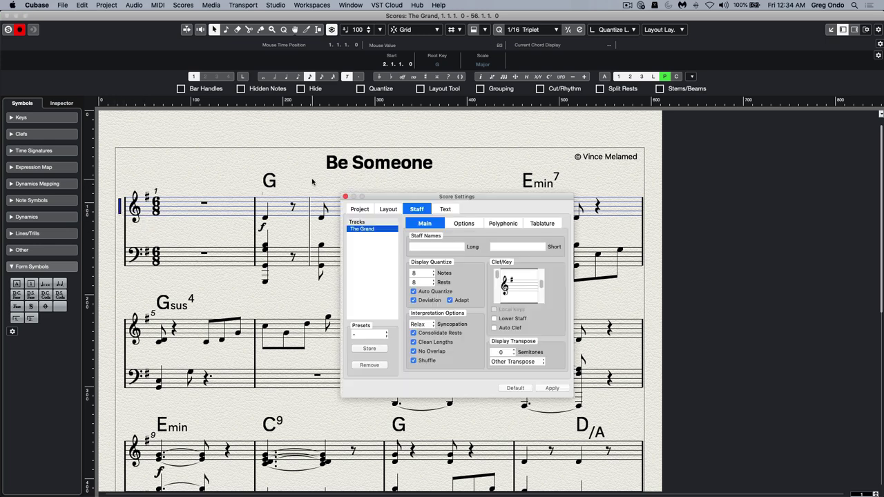
click(354, 210)
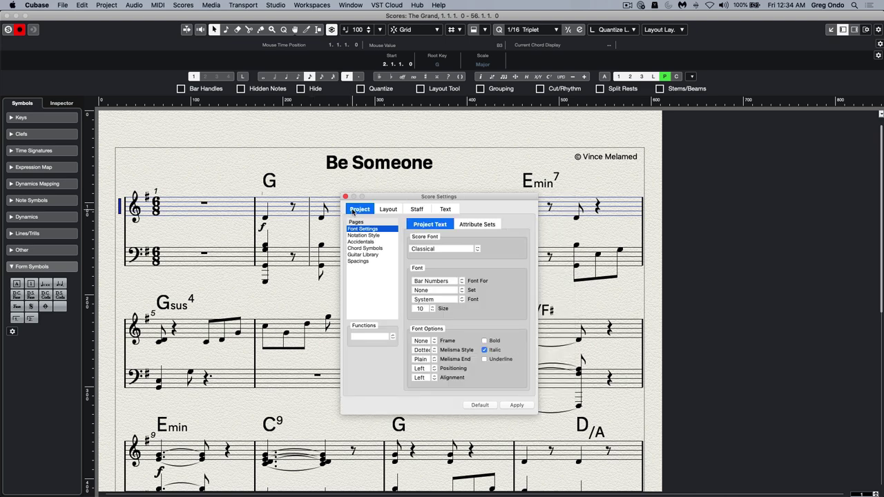
click(449, 250)
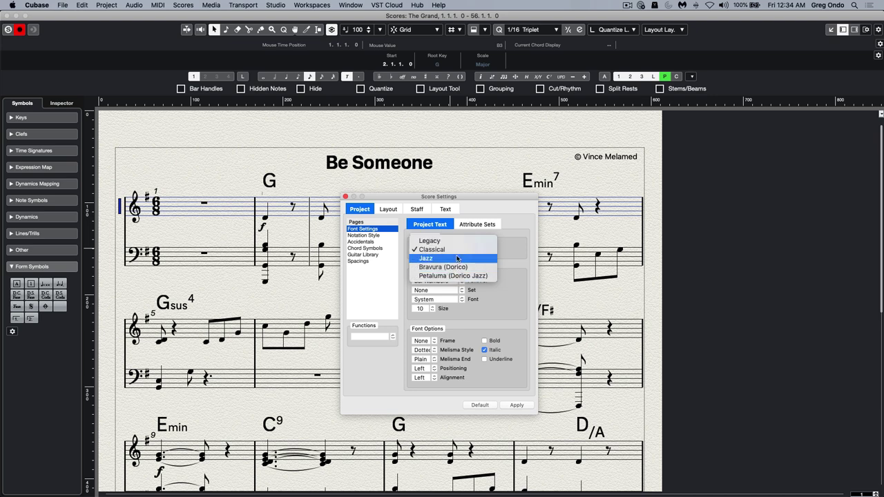
click(459, 276)
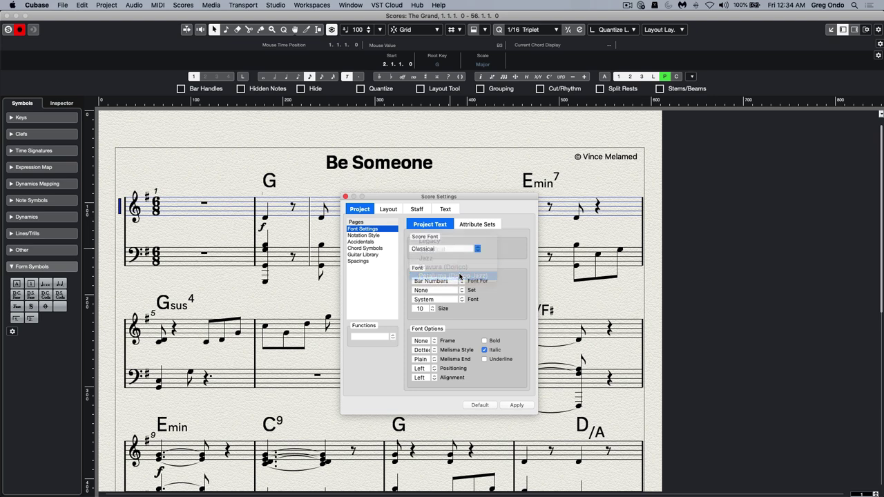
click(518, 405)
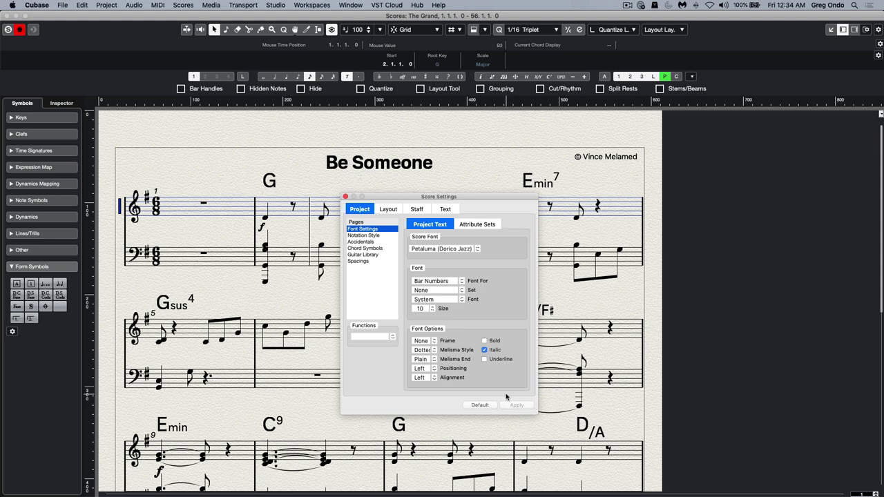
Step: Switch the score font to Bravura (Dorico) and apply it
click(439, 249)
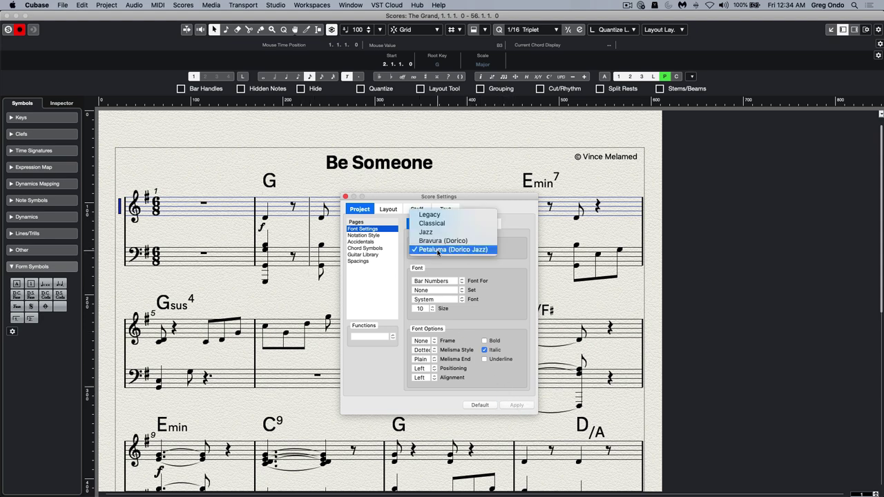
click(442, 242)
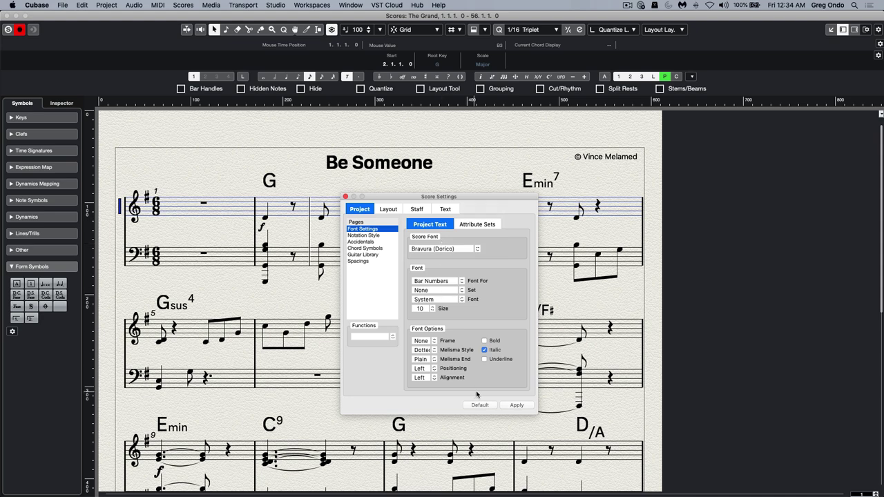
click(514, 406)
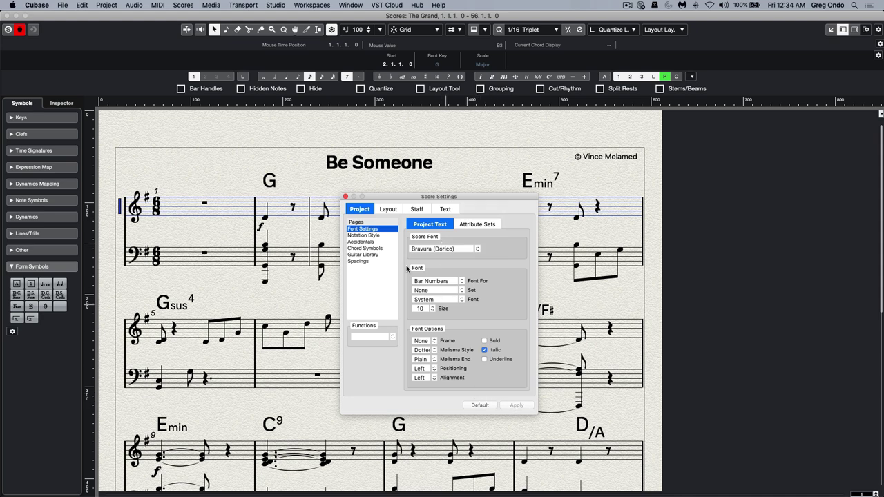
Step: Close Score Settings and show the Properties panel beside the score
click(346, 196)
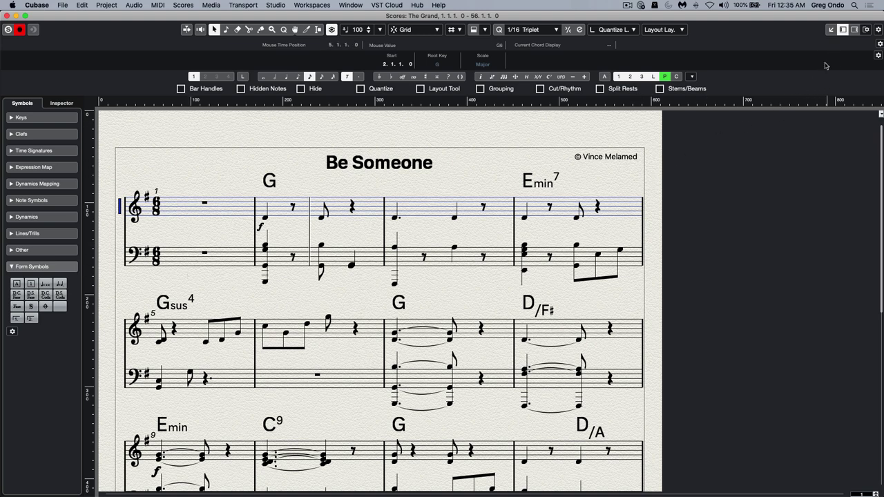
click(855, 29)
click(854, 30)
click(854, 30)
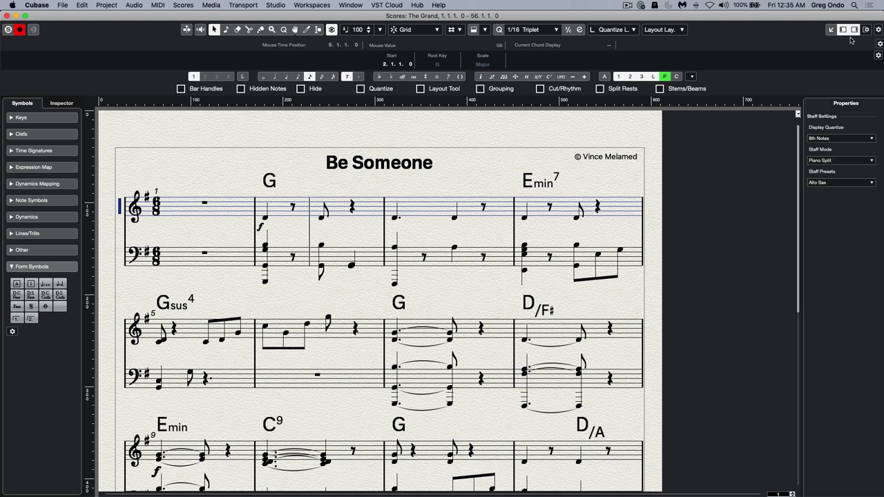
click(854, 30)
click(855, 29)
Step: Browse Display Quantize, Staff Mode and Staff Presets, keeping Piano Split and Alto Sax unchanged
click(837, 139)
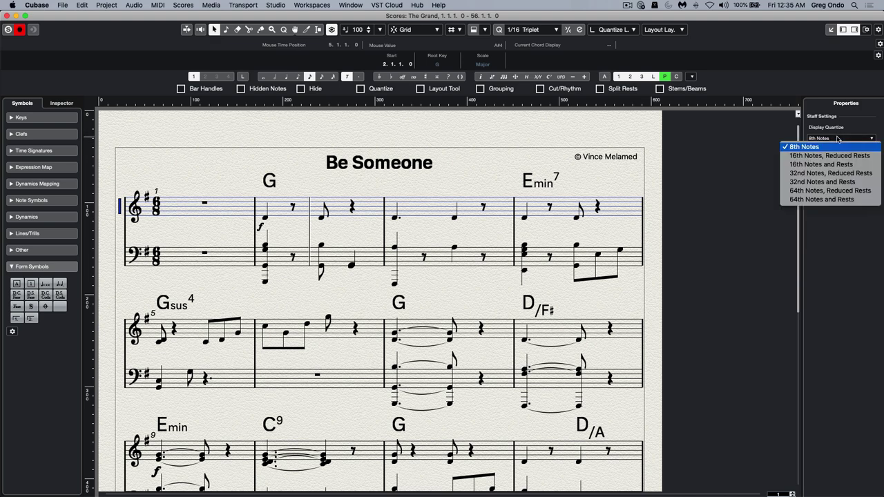
click(763, 142)
click(819, 161)
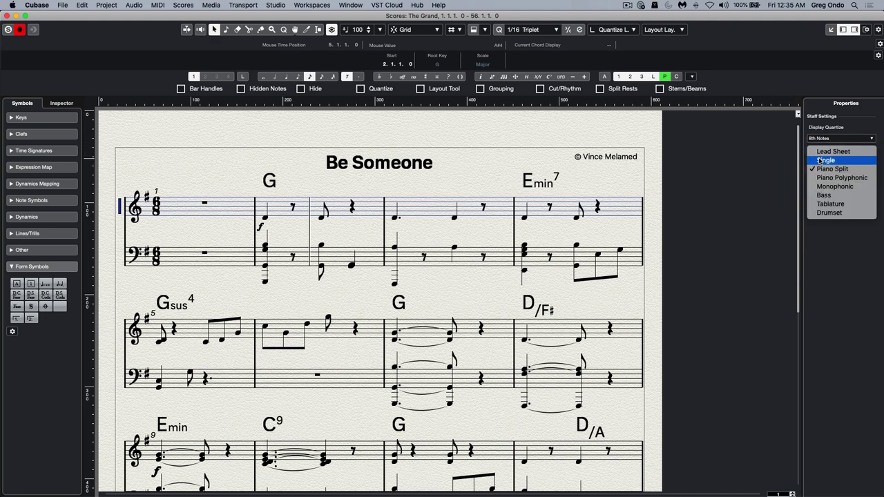
click(761, 162)
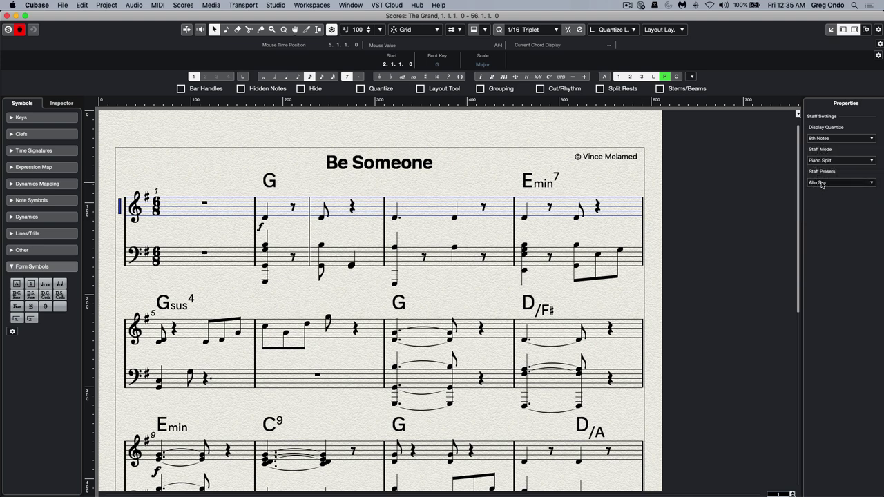
click(821, 183)
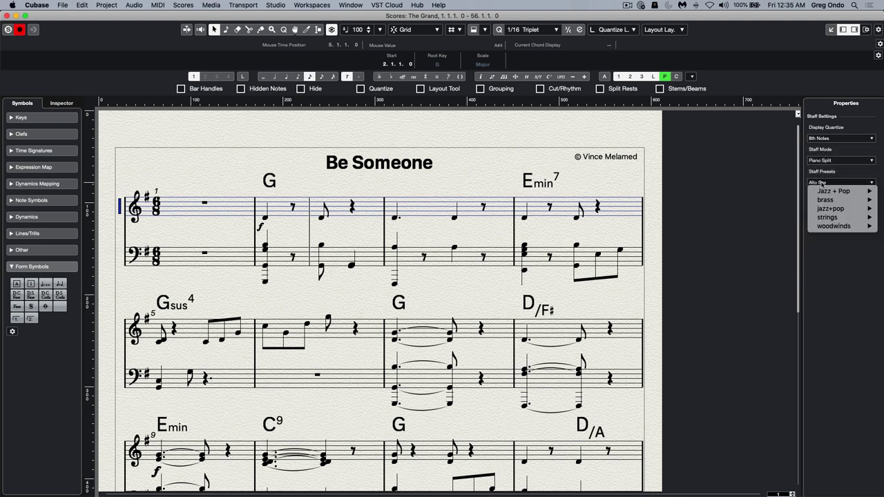
click(784, 196)
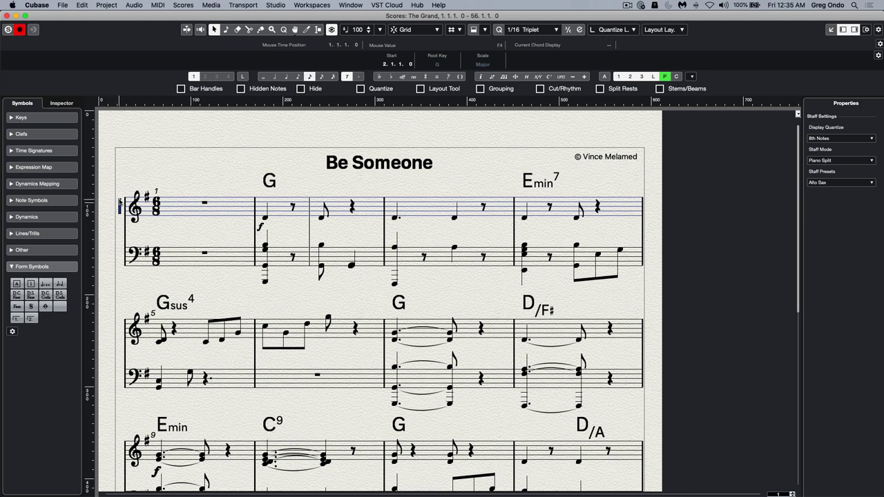
Step: Inspect the treble clef, key signature, bar number, G chord, barline and forte dynamic properties
click(130, 205)
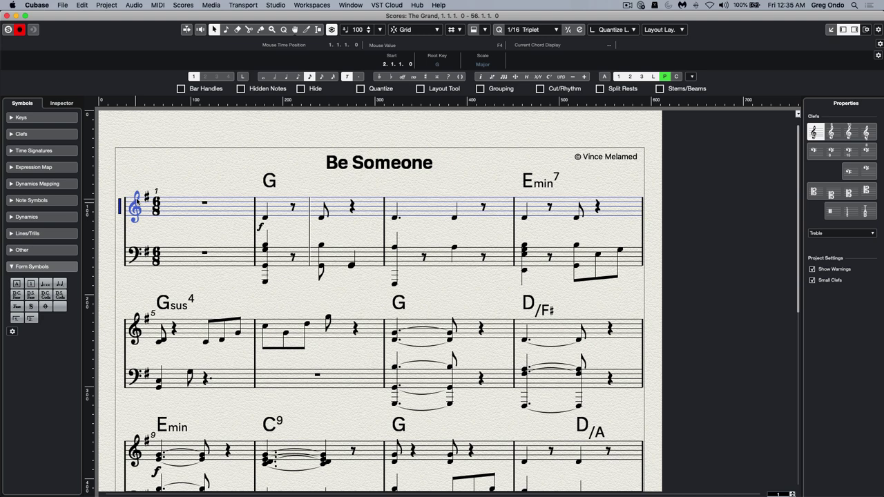
click(146, 196)
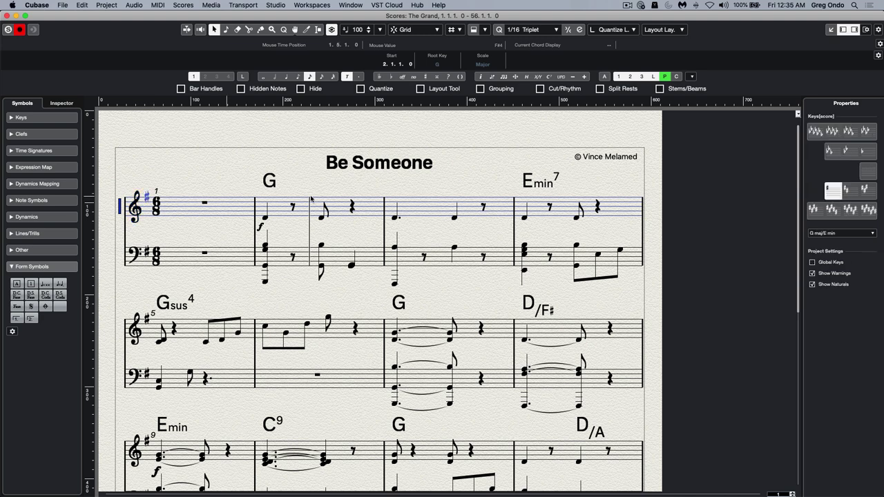
click(156, 194)
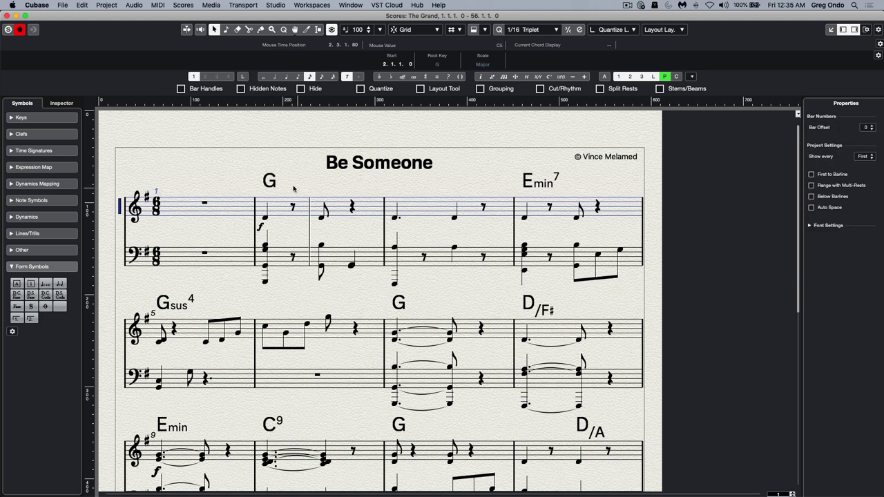
click(270, 182)
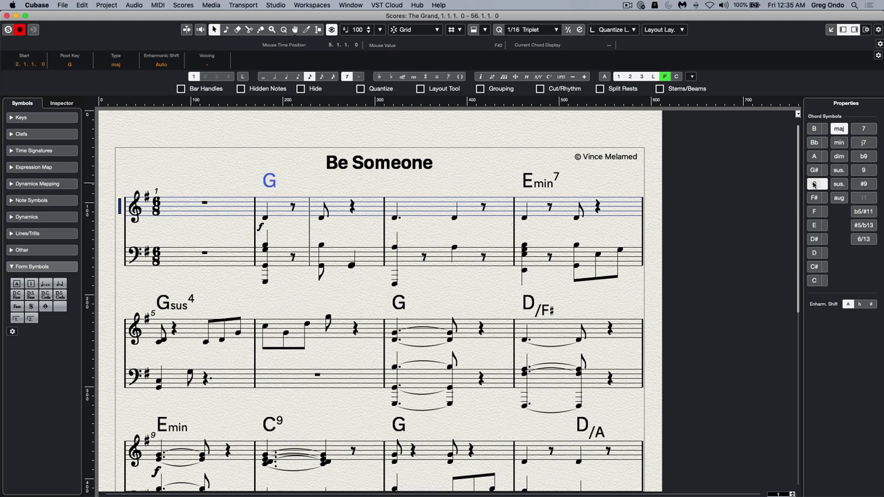
click(254, 218)
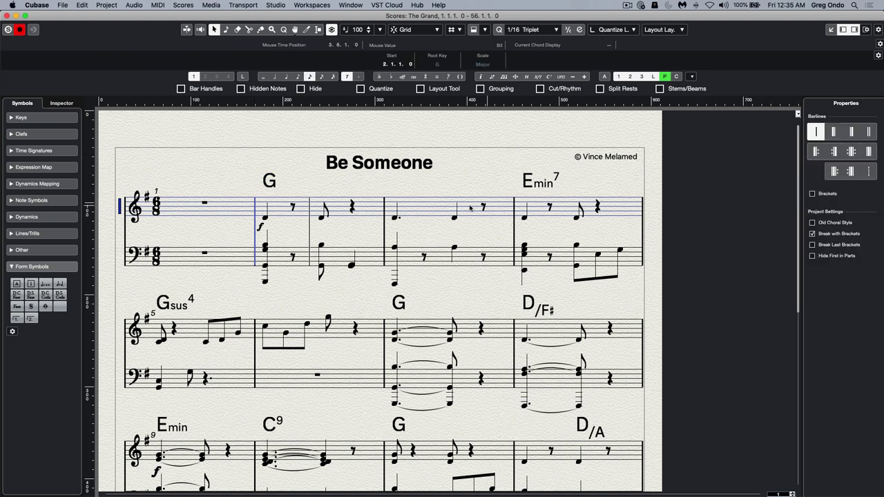
click(261, 226)
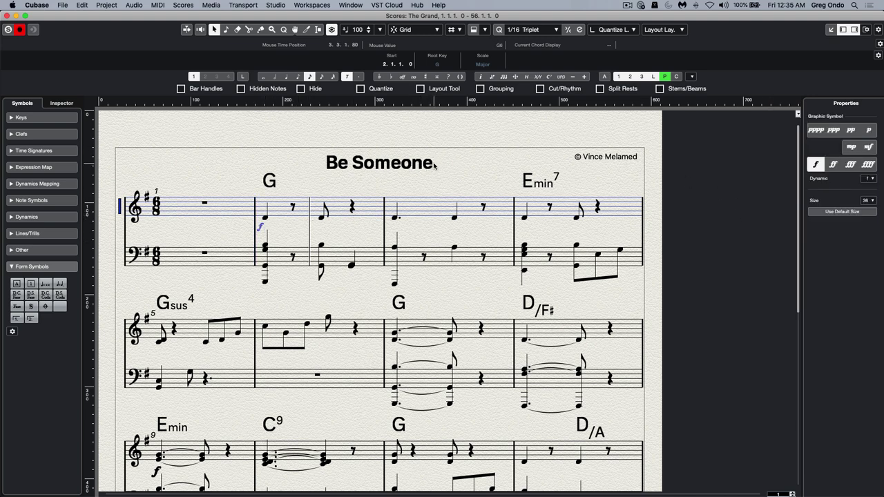
Step: Select the bar 3 eighth note and set its Scaling to 90%
click(321, 219)
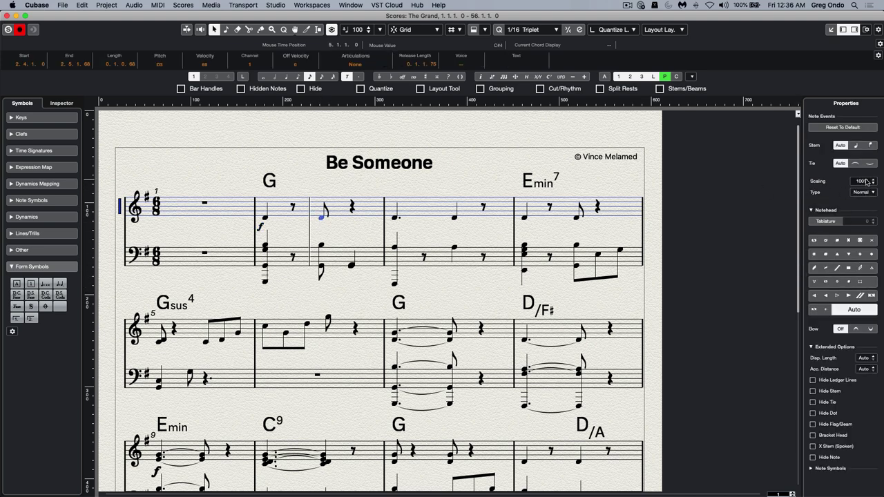
scroll(866, 182, up, 10)
scroll(866, 183, up, 10)
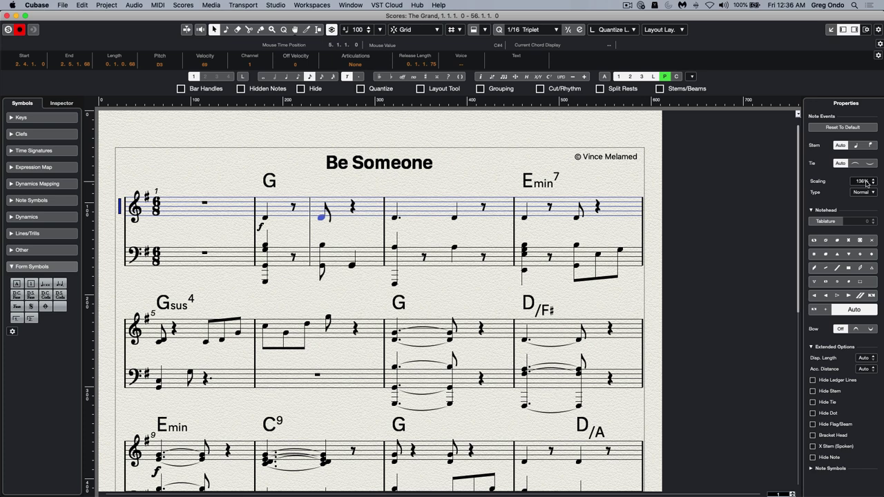
scroll(865, 182, down, 20)
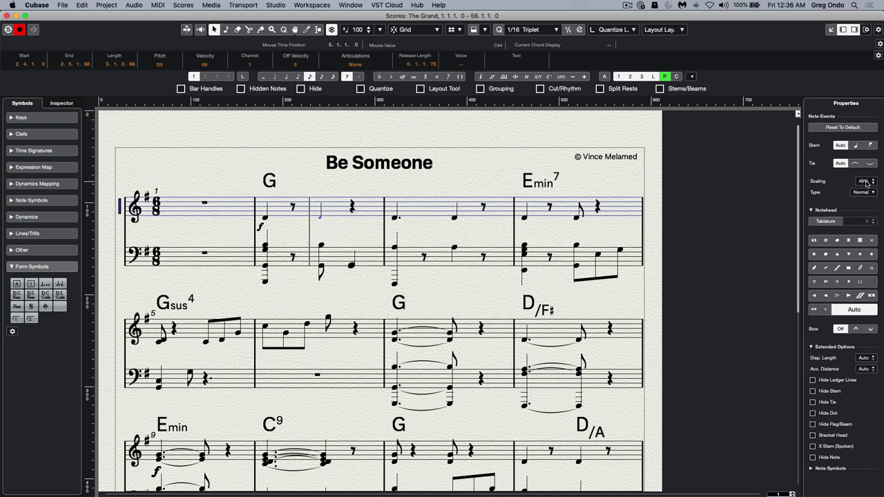
scroll(866, 183, up, 15)
Step: Select the G chord, title, barline and key signature in turn, ending on the bar 1 treble clef
click(405, 304)
click(413, 166)
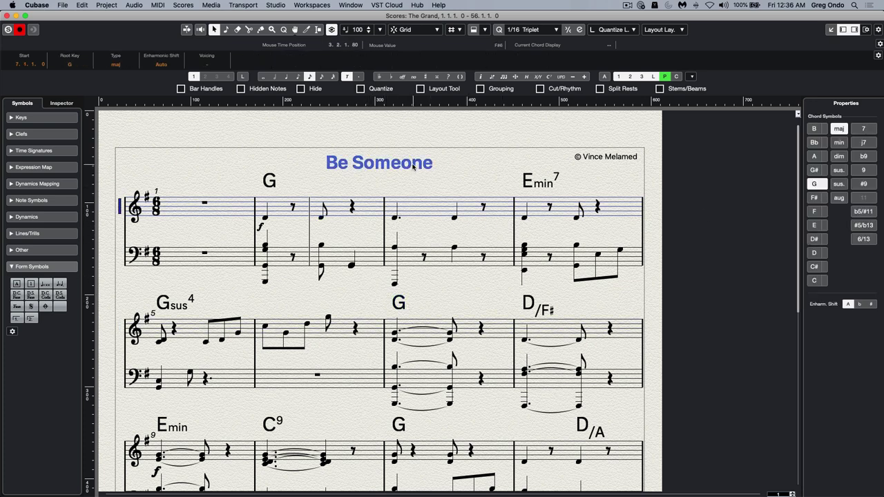
click(255, 207)
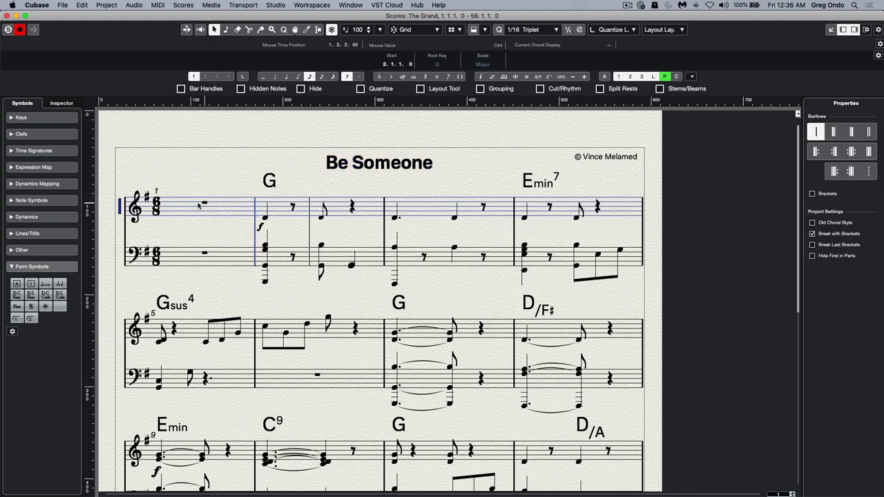
click(146, 198)
click(136, 206)
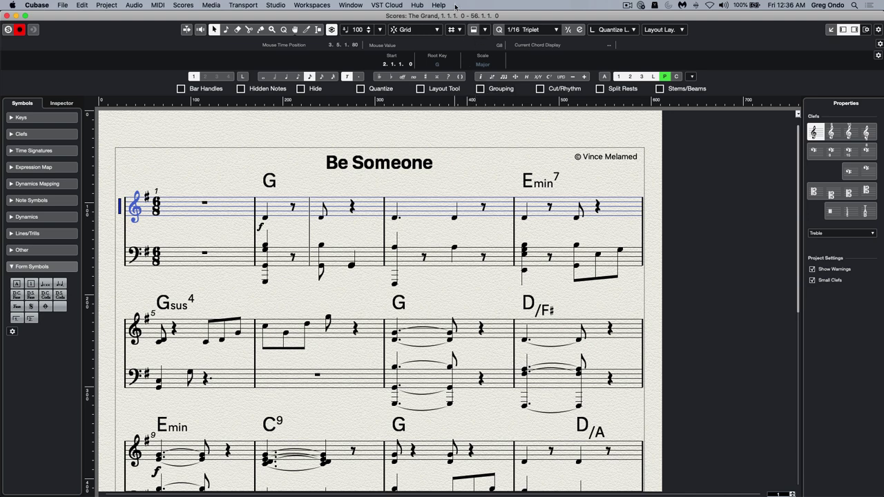
Step: Turn on the overlay note editor with the velocity lane for bar 3 of the treble staff
click(474, 30)
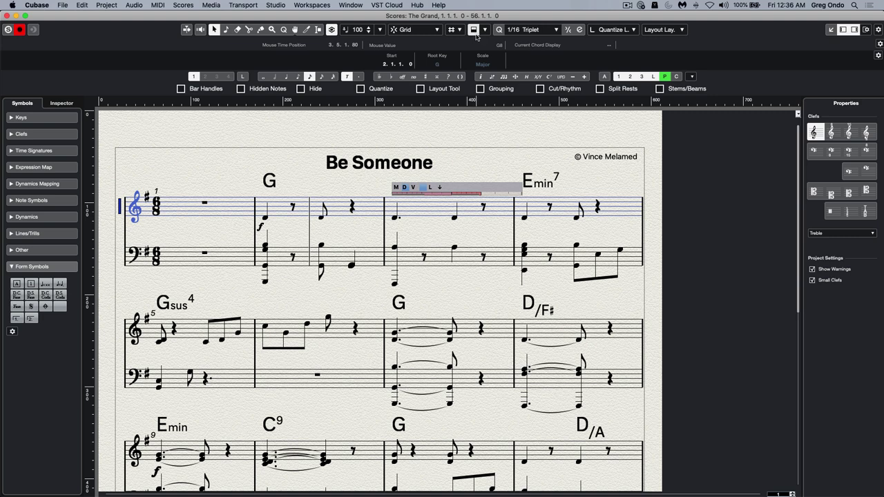
click(414, 188)
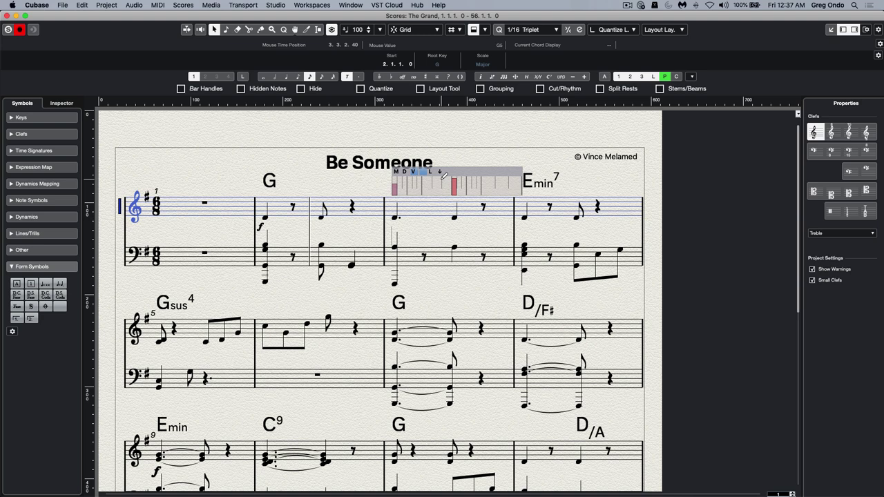
click(449, 261)
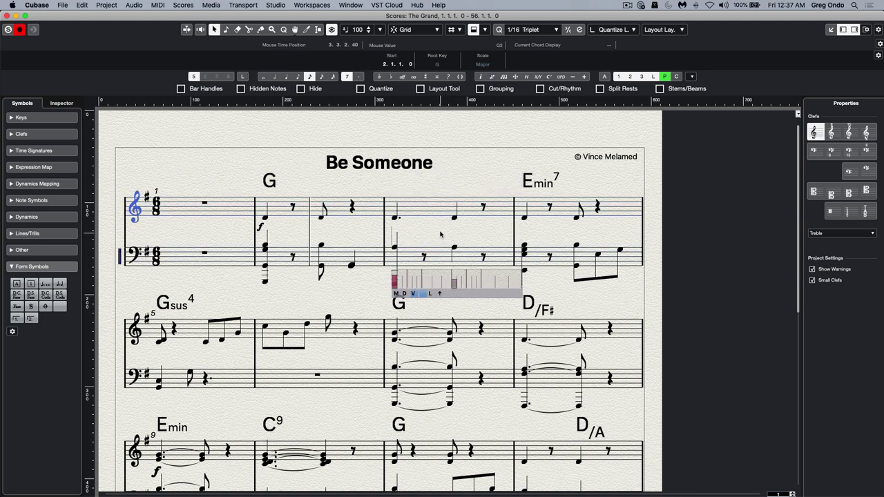
click(441, 235)
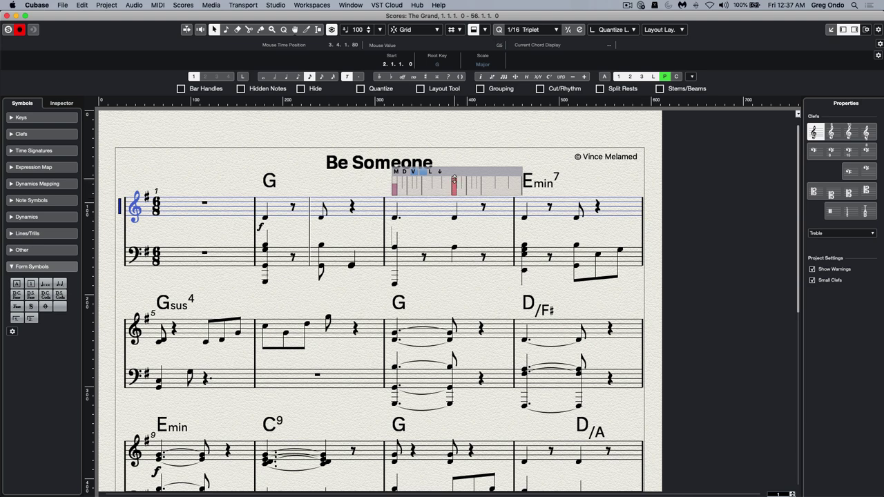
Step: Select the bar 3 treble notes' velocity bars and set the second note's velocity to 88
click(456, 239)
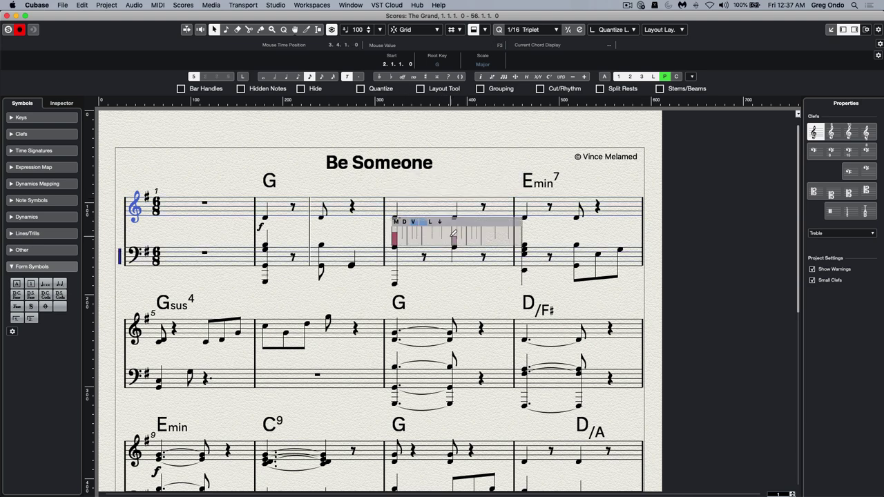
click(457, 207)
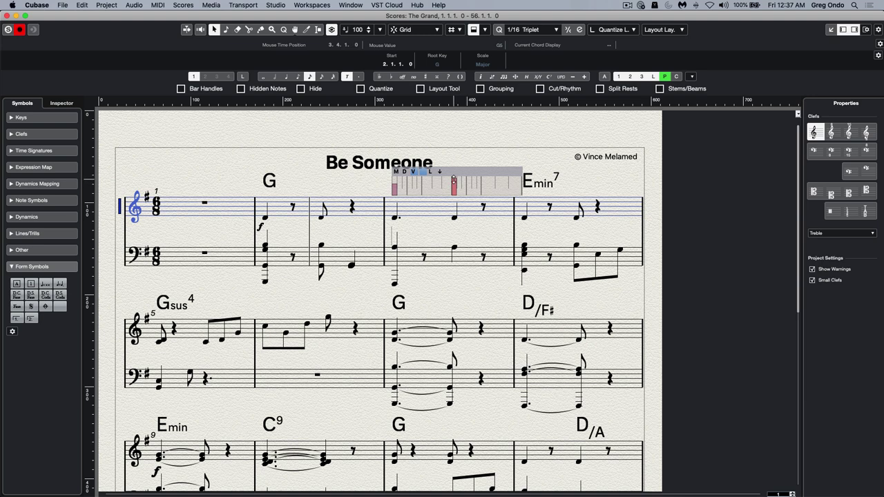
click(453, 185)
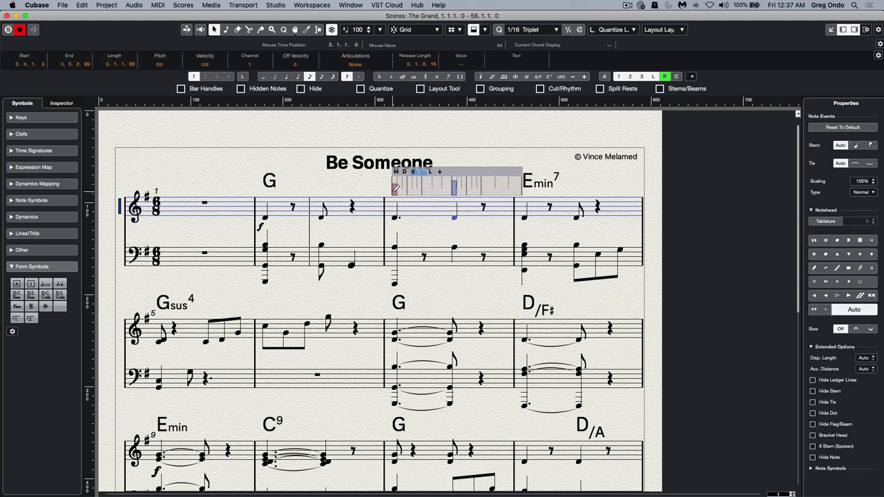
click(395, 187)
click(454, 185)
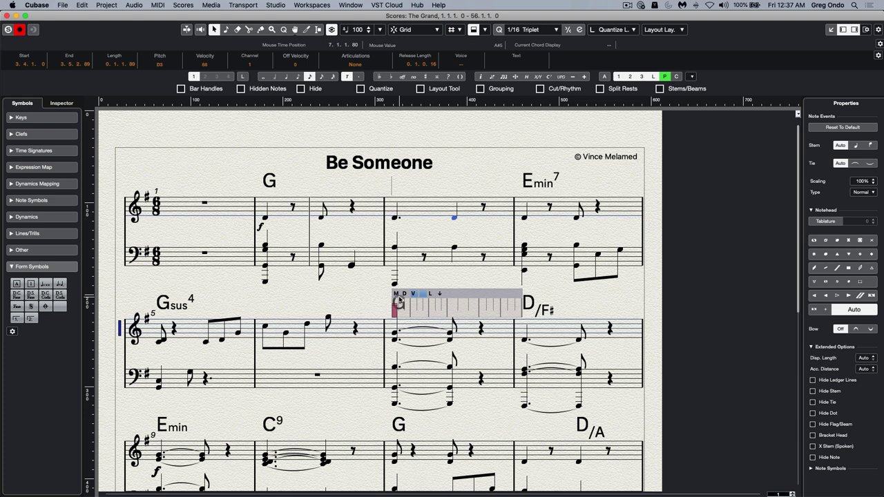
Step: Select bar 7's notes and stretch the first treble note's length to the barline
click(432, 391)
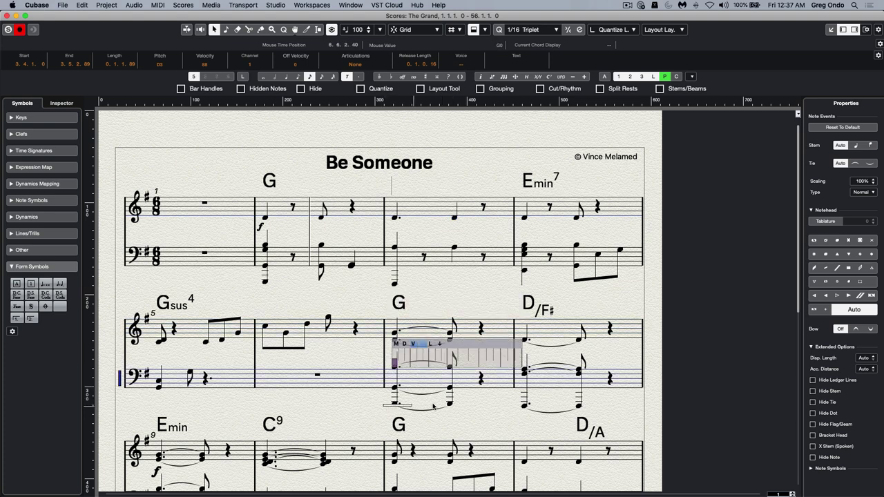
drag(385, 413, 457, 336)
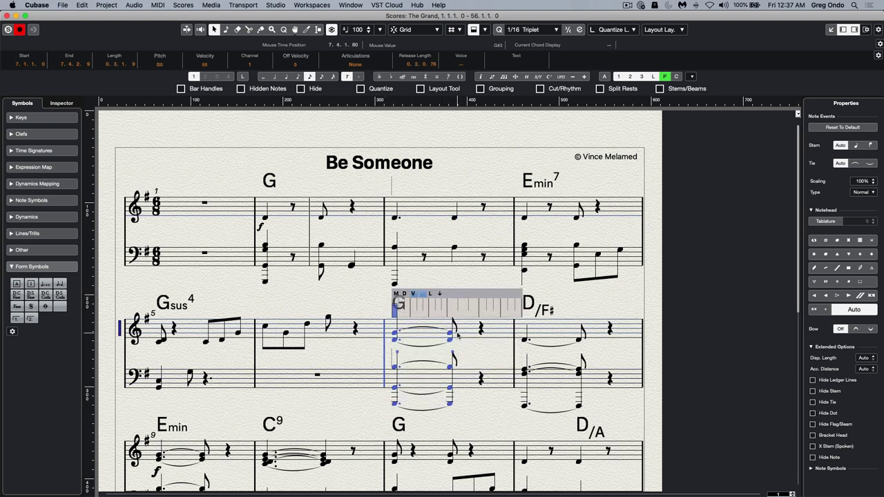
click(422, 305)
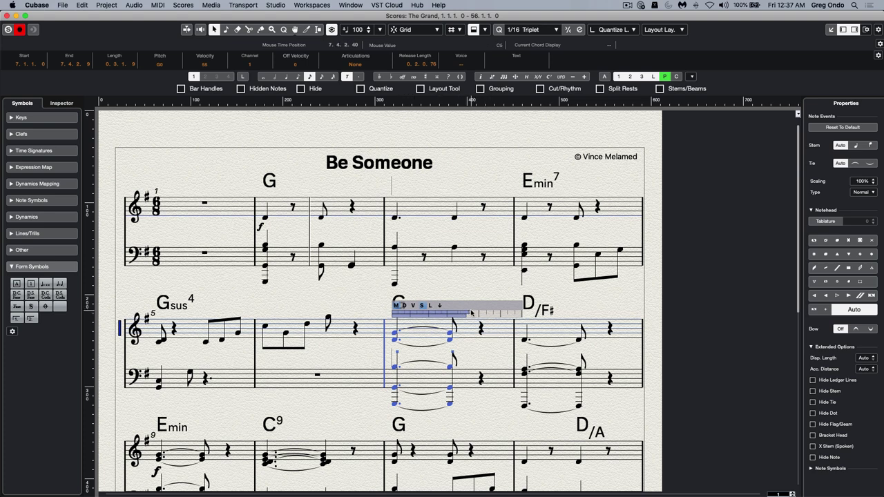
drag(472, 313, 522, 308)
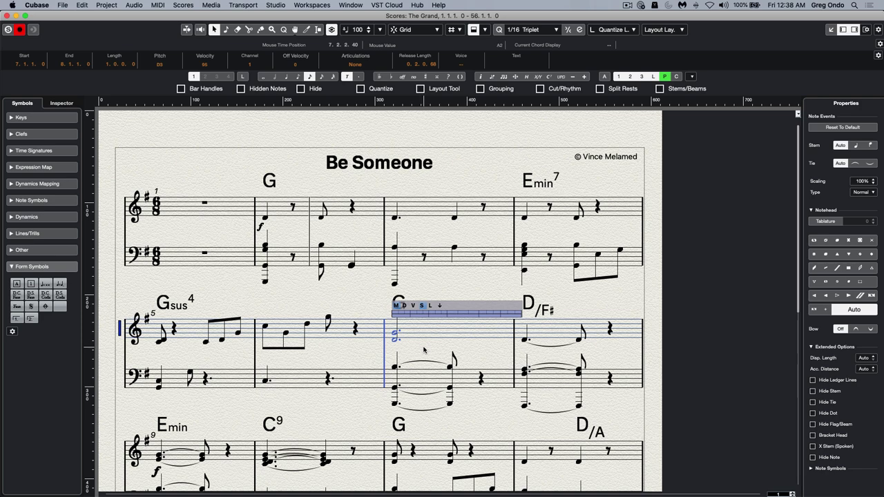
key(super+e)
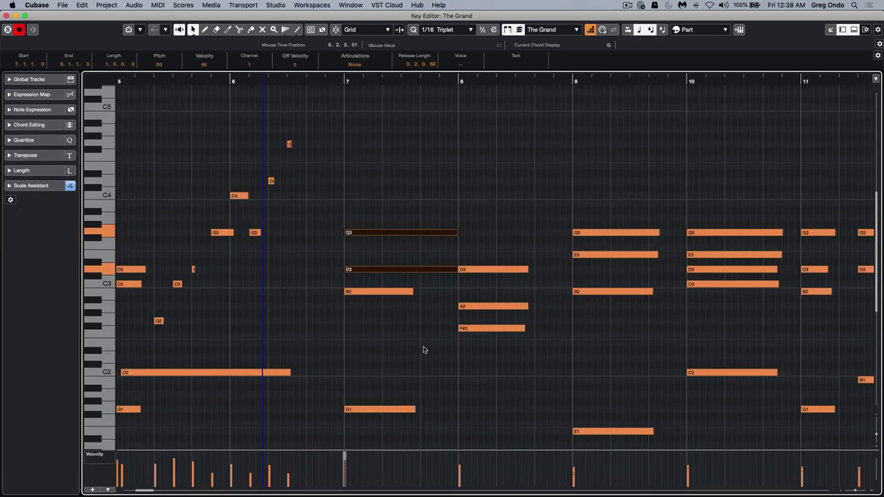
click(430, 215)
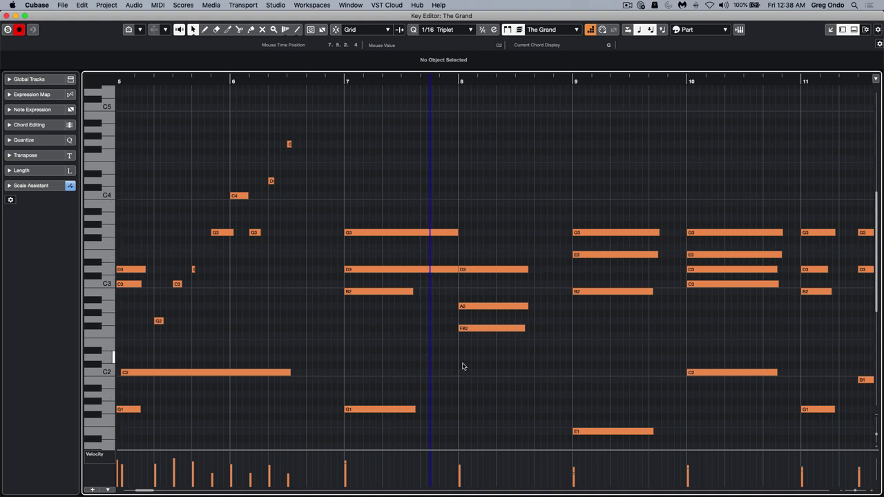
key(super+r)
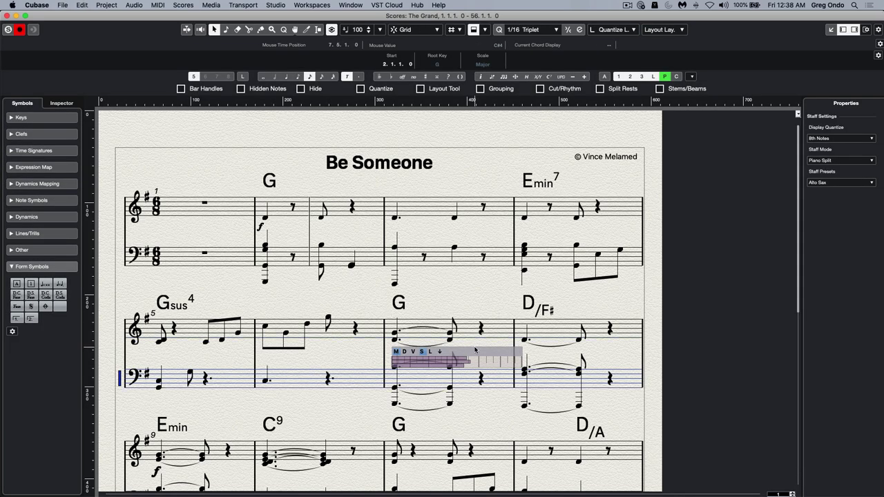
Step: Set the first treble note of bar 7 to a display length of 0.3.0.0, removing the tie
click(452, 301)
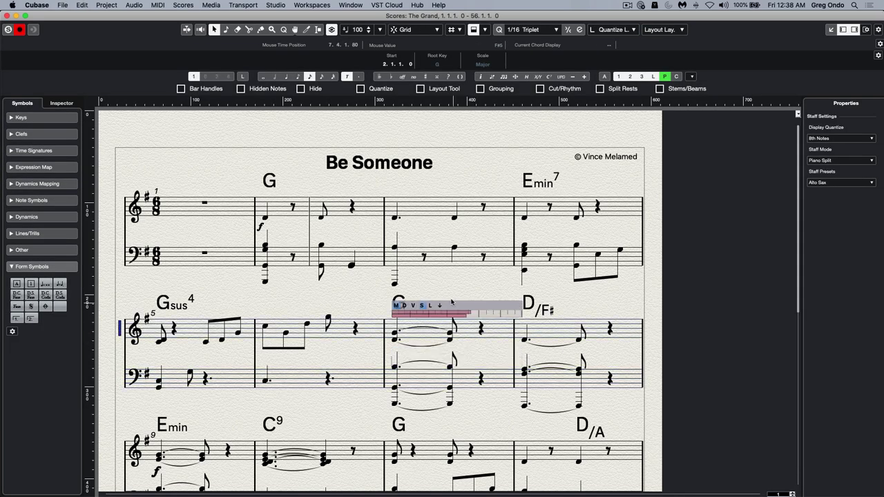
click(395, 348)
click(450, 326)
click(399, 331)
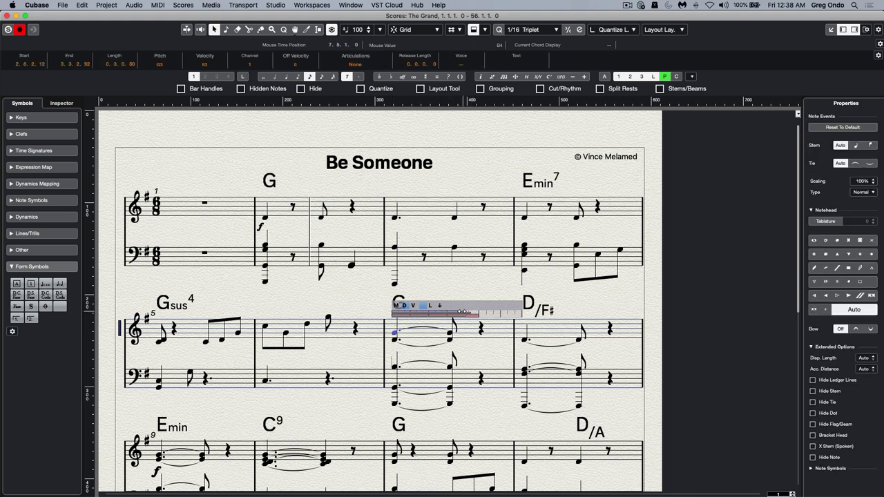
drag(464, 312, 482, 314)
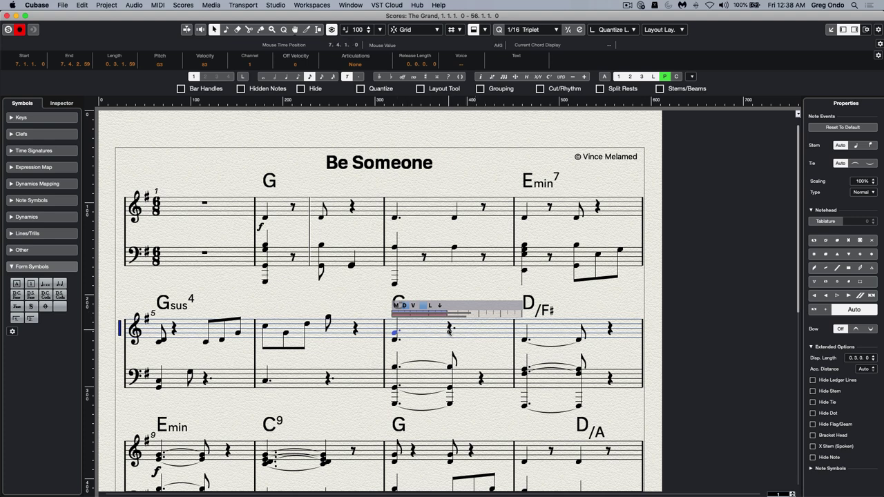
key(super+e)
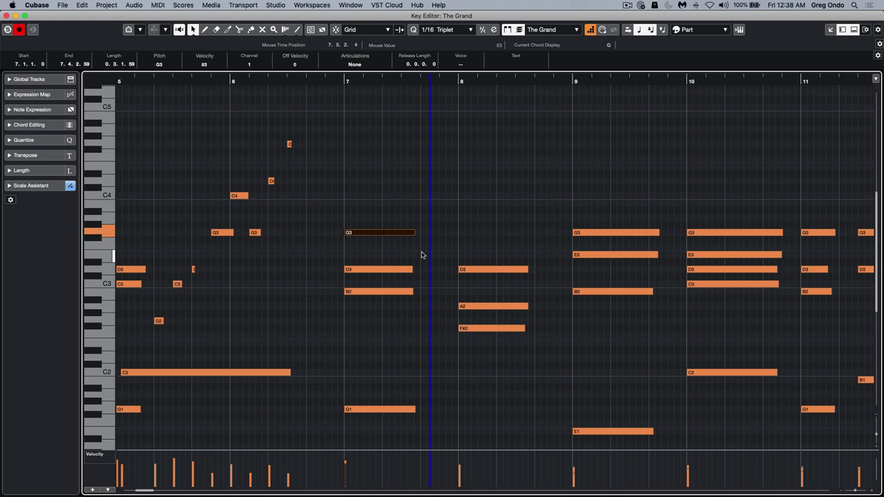
key(super+r)
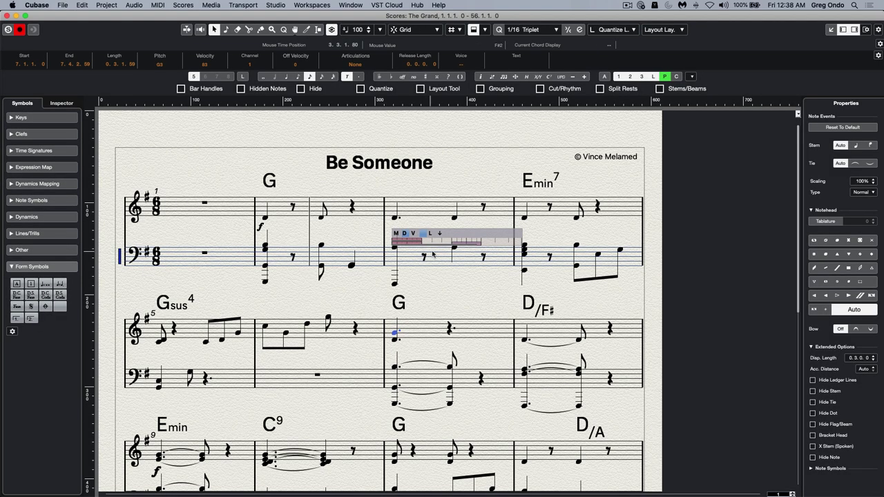
click(437, 290)
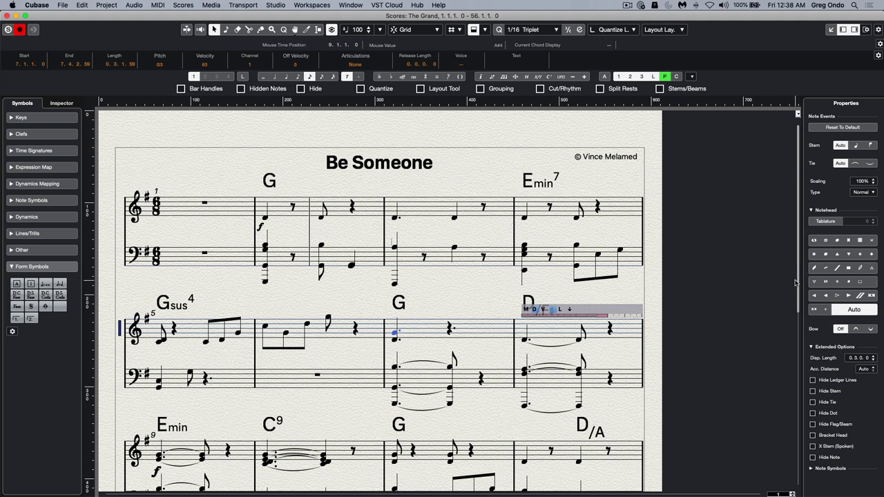